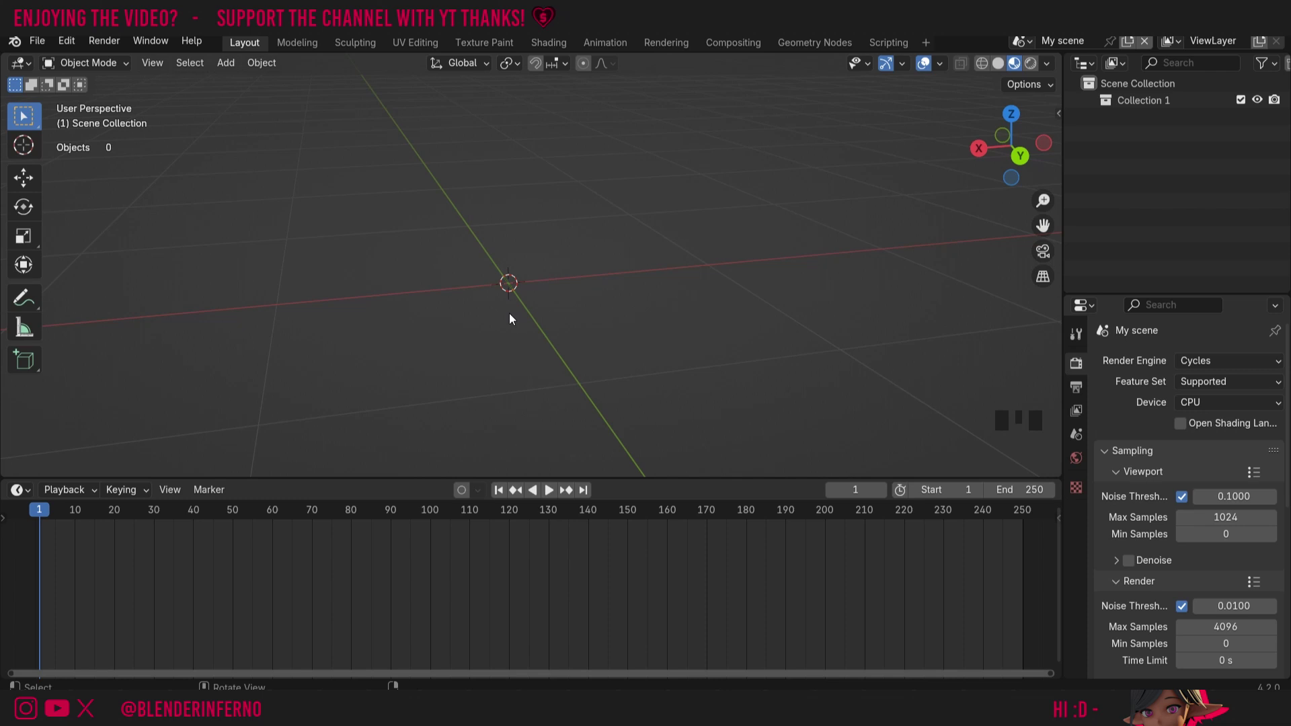
- Add a cube with Shift+A, select it, and show its empty Material Properties
{"action": "key", "text": "shift+a"}
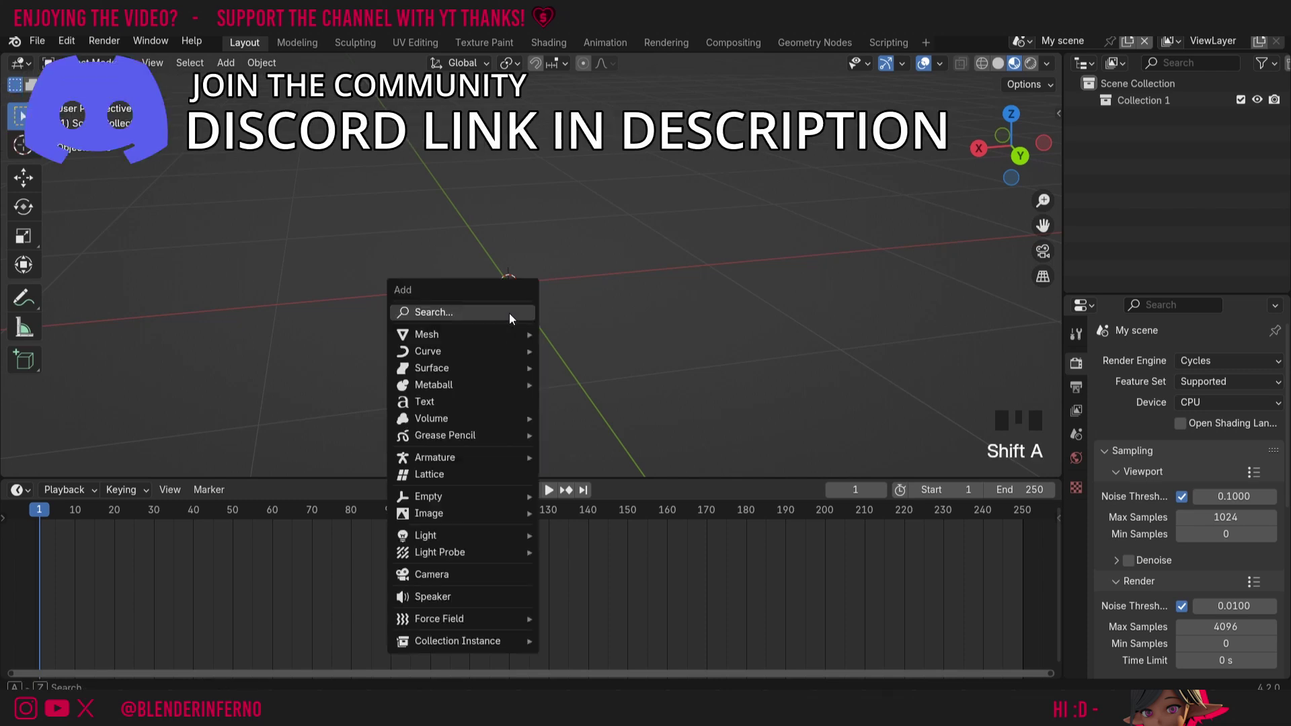
{"action": "left_click", "coordinate": [589, 348]}
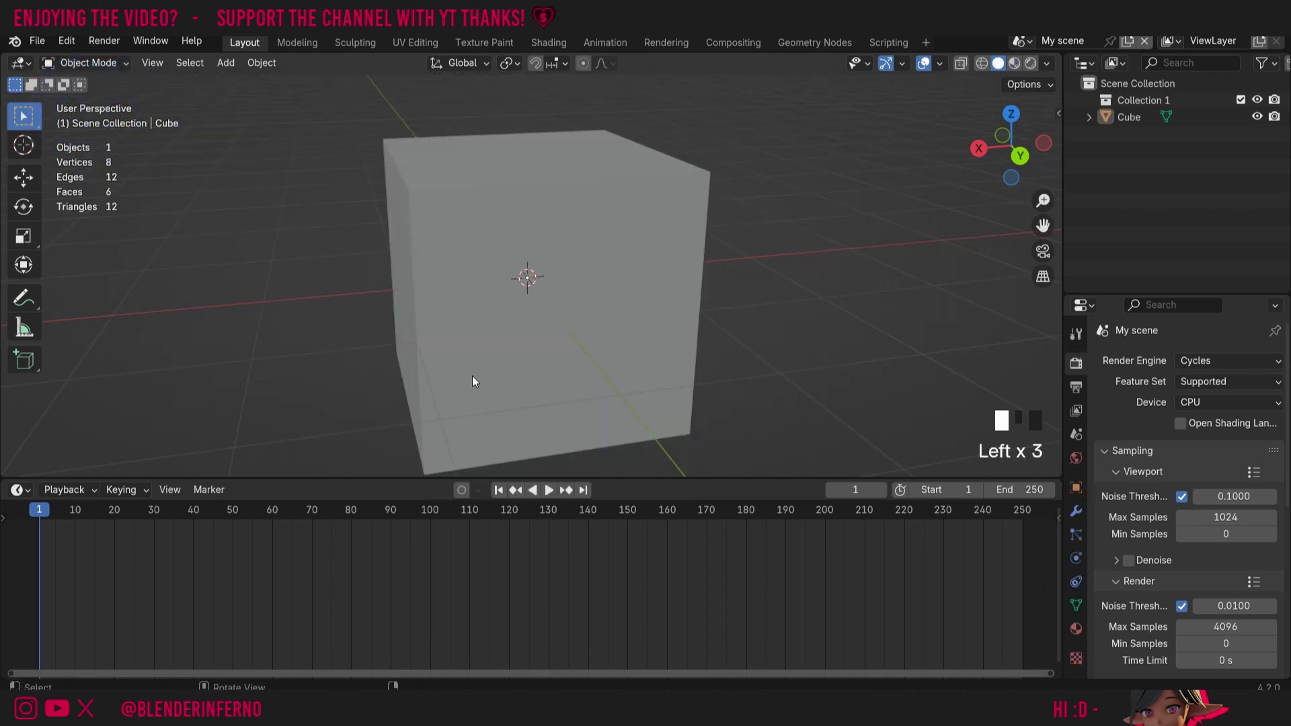
{"action": "left_click", "coordinate": [567, 207]}
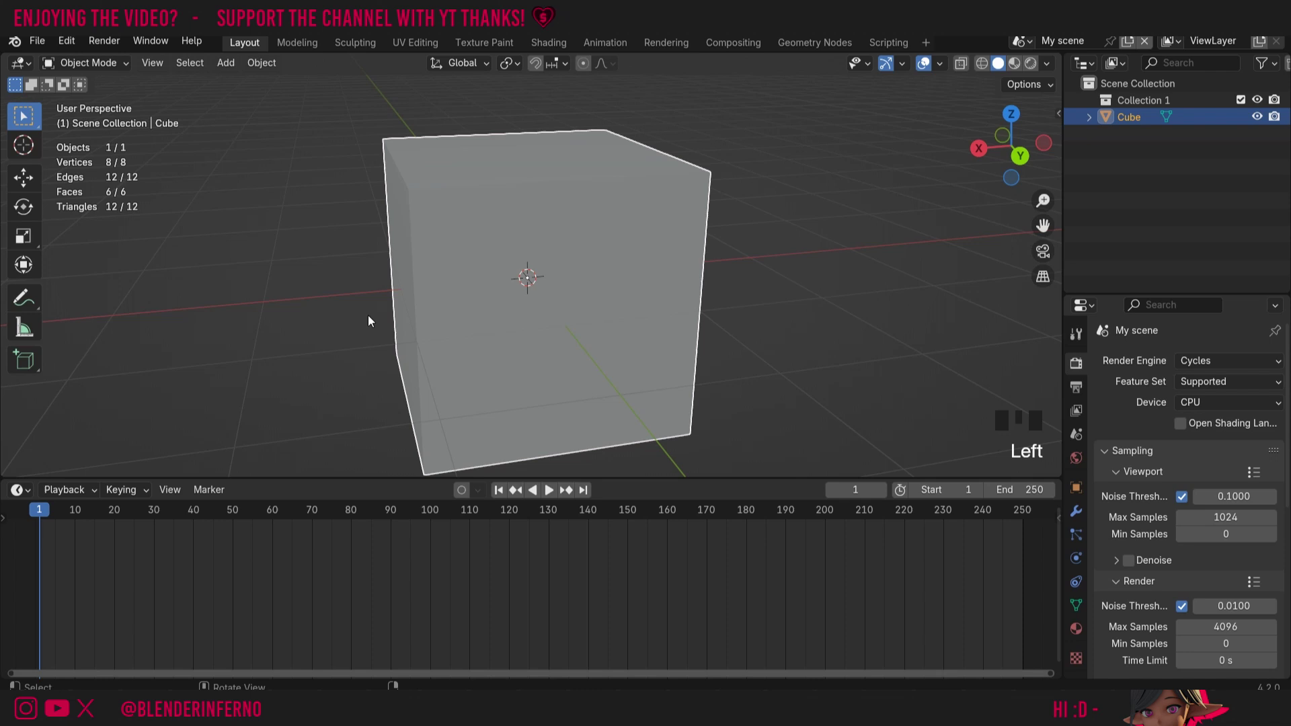
{"action": "left_click", "coordinate": [1074, 631]}
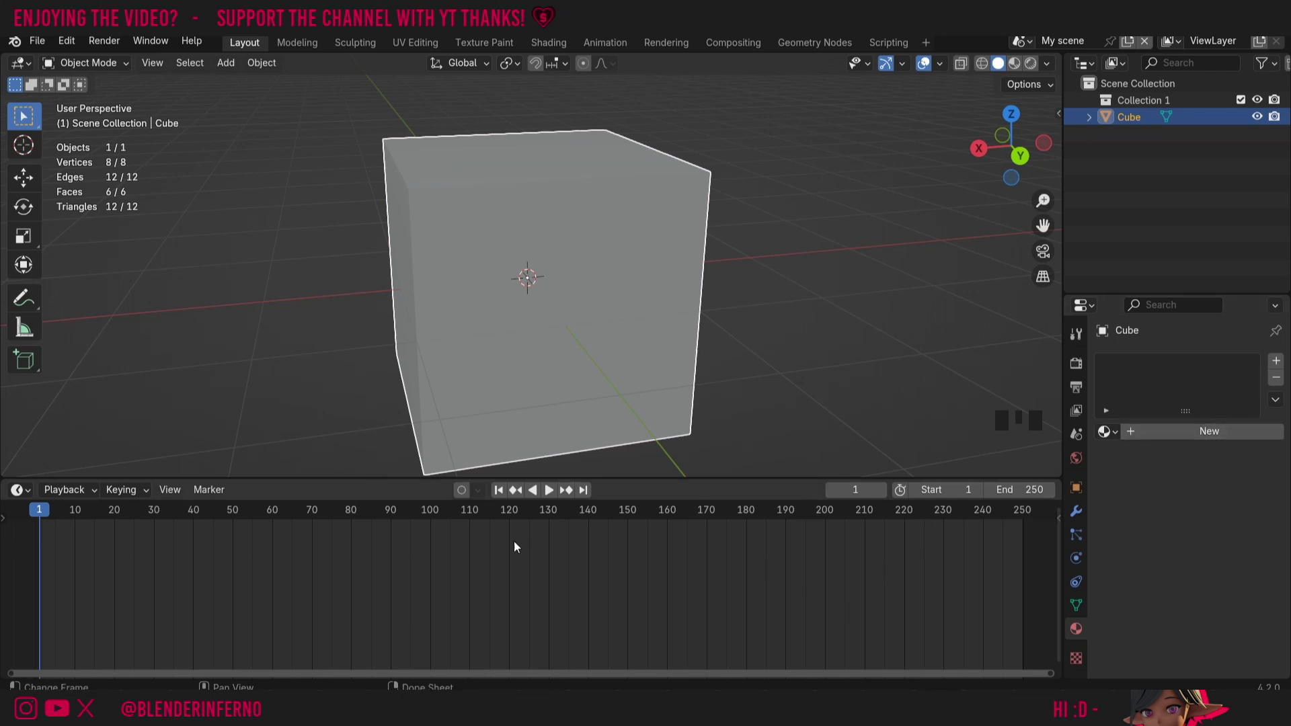
- Switch the bottom timeline to the Shader Editor and create Material.001 for the cube
{"action": "left_click", "coordinate": [19, 490]}
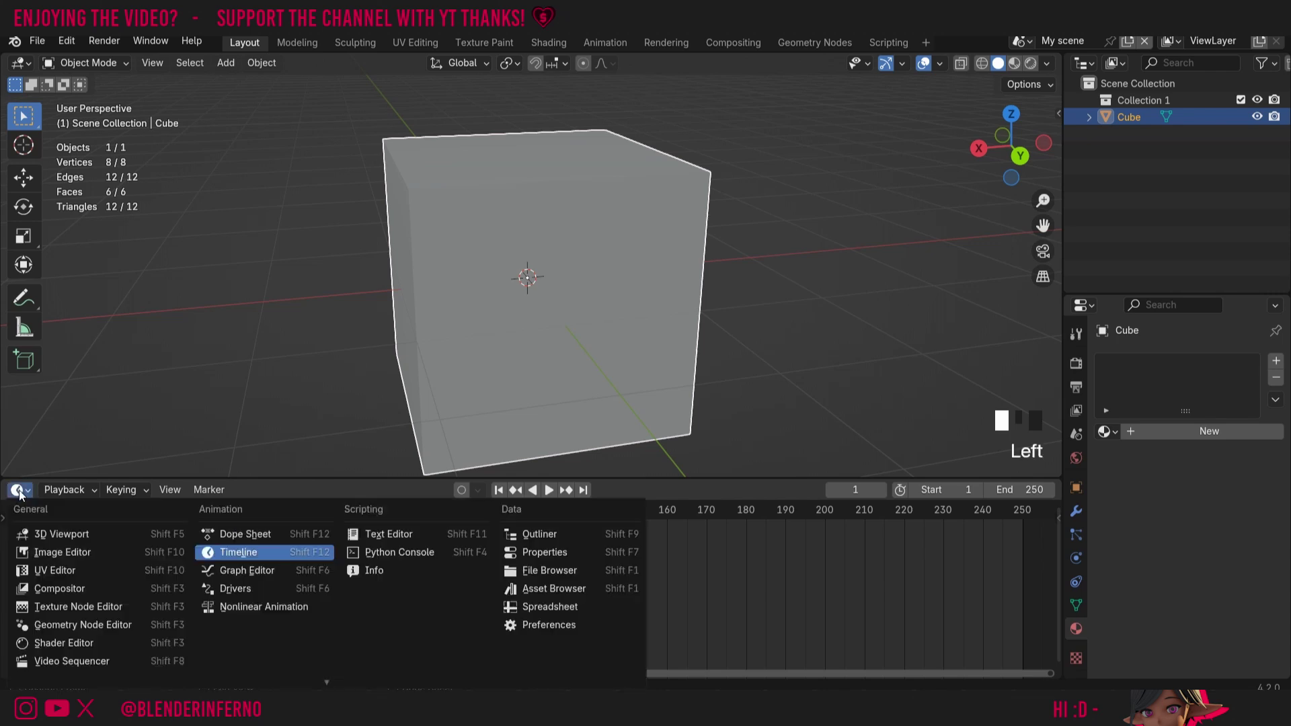
{"action": "left_click", "coordinate": [72, 642]}
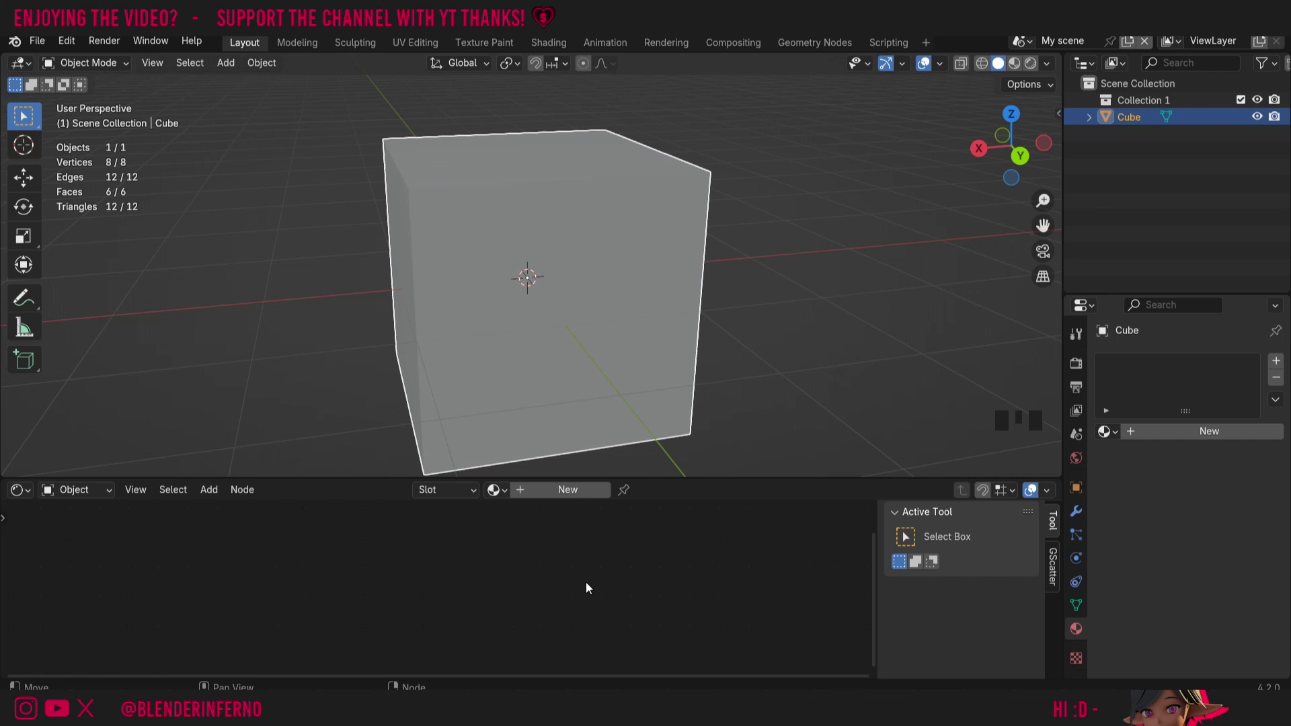
{"action": "left_click", "coordinate": [551, 489]}
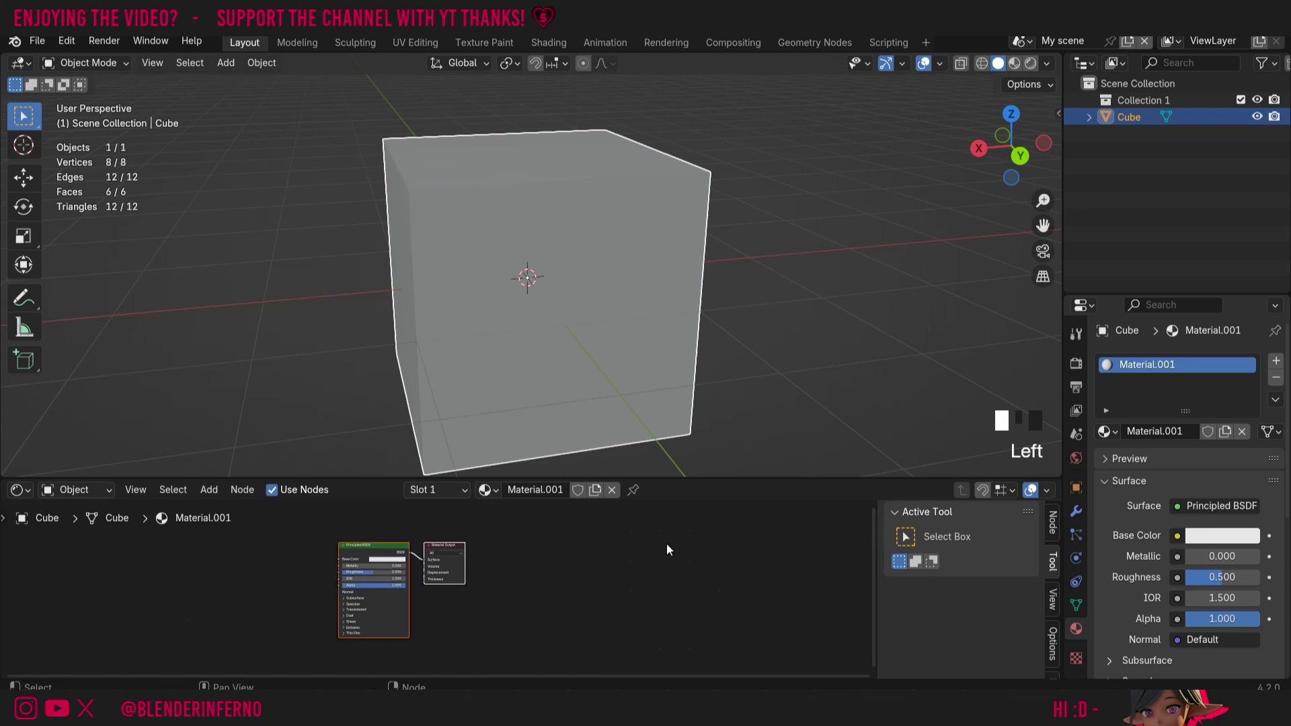
{"action": "scroll", "coordinate": [361, 569], "scroll_direction": "up", "scroll_amount": 2}
{"action": "scroll", "coordinate": [312, 648], "scroll_direction": "up", "scroll_amount": 7}
{"action": "scroll", "coordinate": [349, 633], "scroll_direction": "down", "scroll_amount": 1}
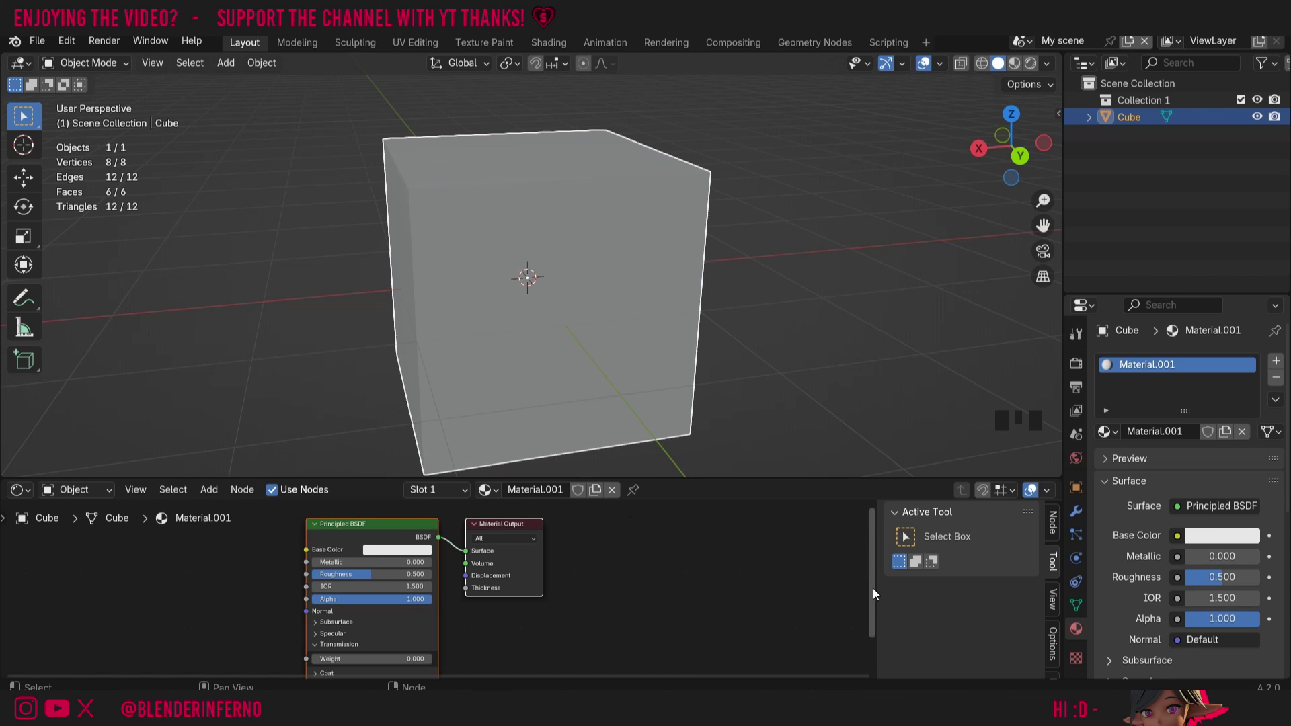
{"action": "mouse_move", "coordinate": [873, 588]}
{"action": "left_mouse_down"}
{"action": "mouse_move", "coordinate": [873, 611]}
{"action": "mouse_move", "coordinate": [875, 600]}
{"action": "left_mouse_up"}
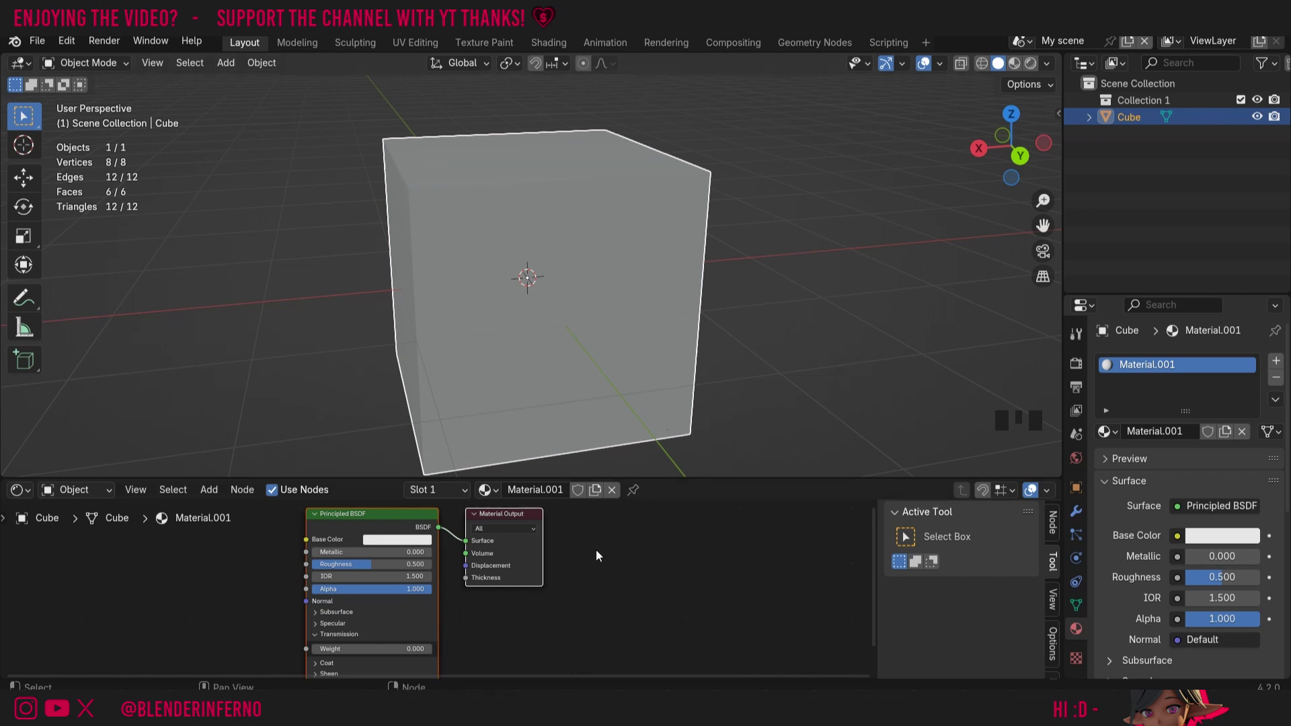
{"action": "left_click", "coordinate": [589, 638]}
{"action": "left_click", "coordinate": [448, 563]}
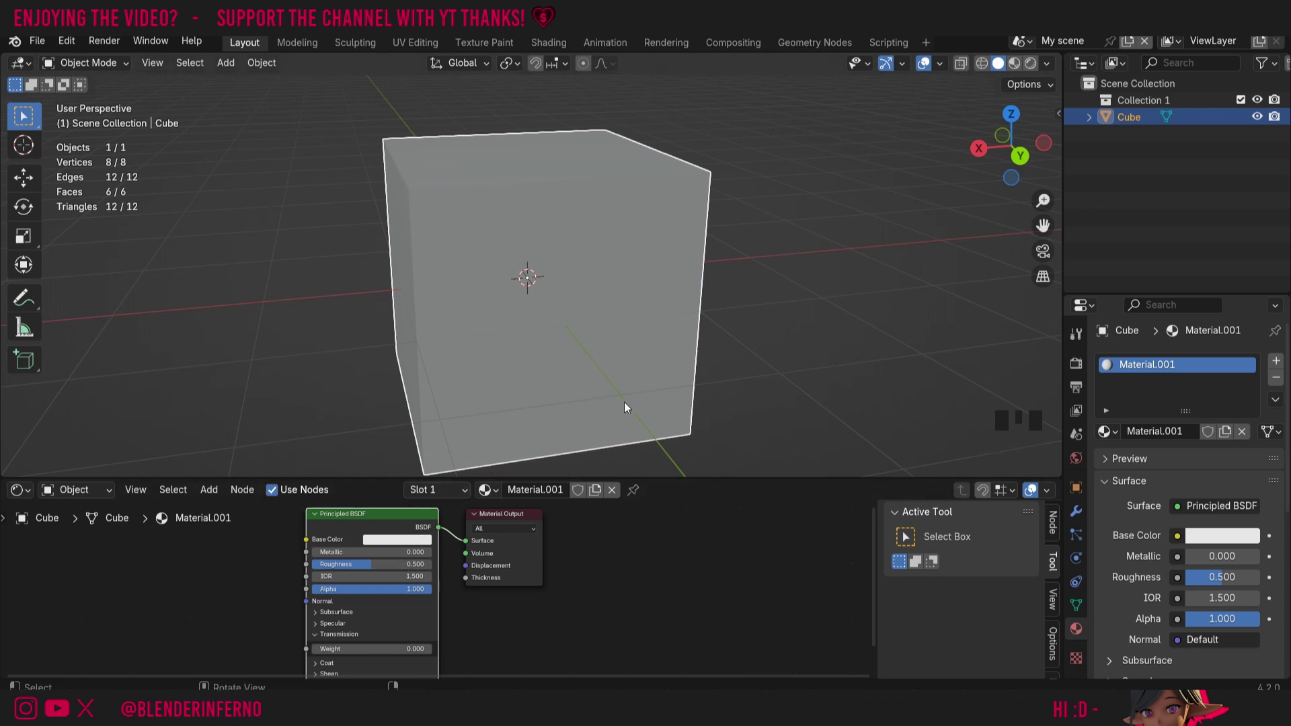
- Switch the viewport to Material Preview shading and show the Render Properties
{"action": "left_click", "coordinate": [1015, 64]}
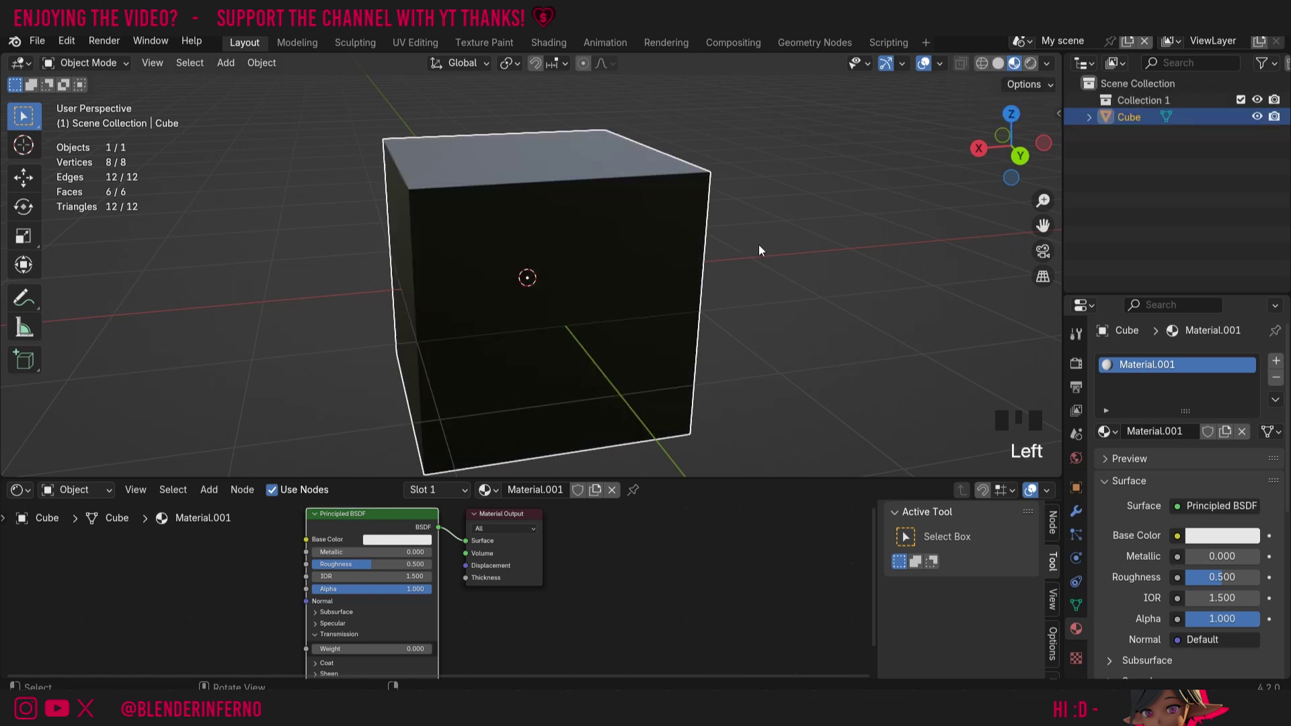
{"action": "left_click", "coordinate": [1074, 364]}
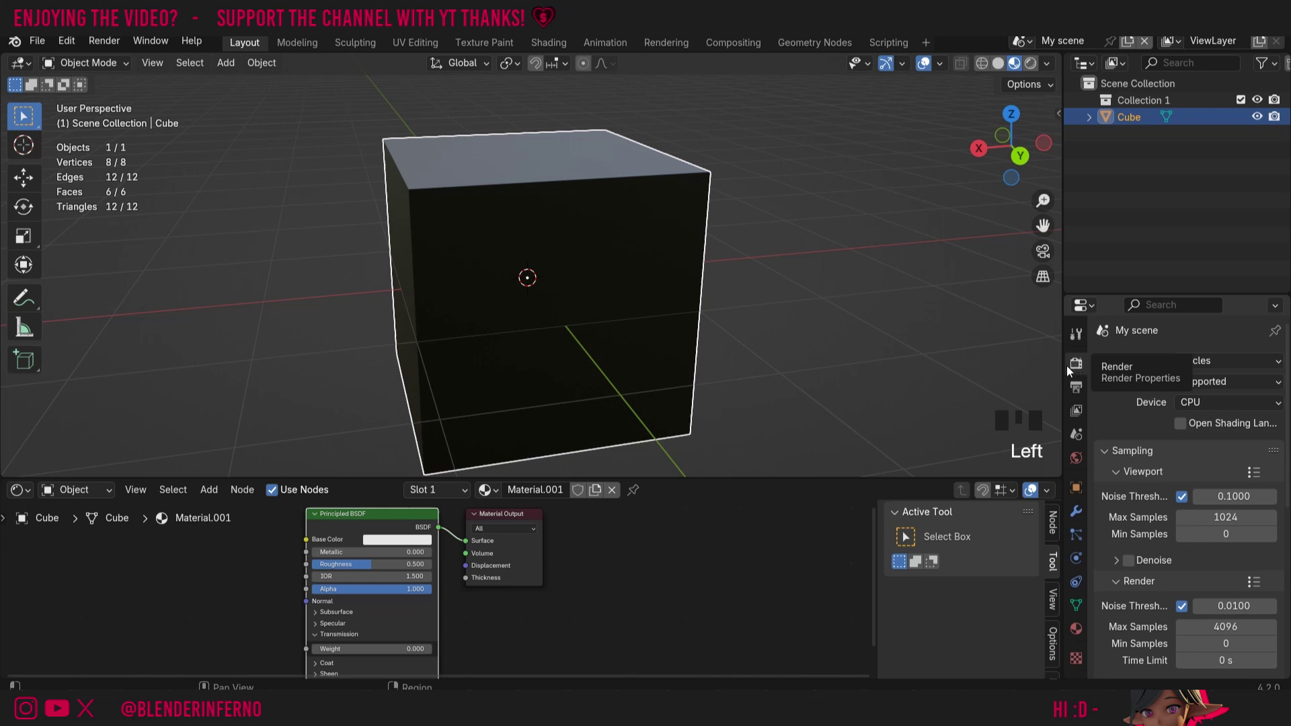
- Switch the render engine to EEVEE and enable Screen-Trace raytracing with Max Roughness 1.000
{"action": "left_click", "coordinate": [1205, 361]}
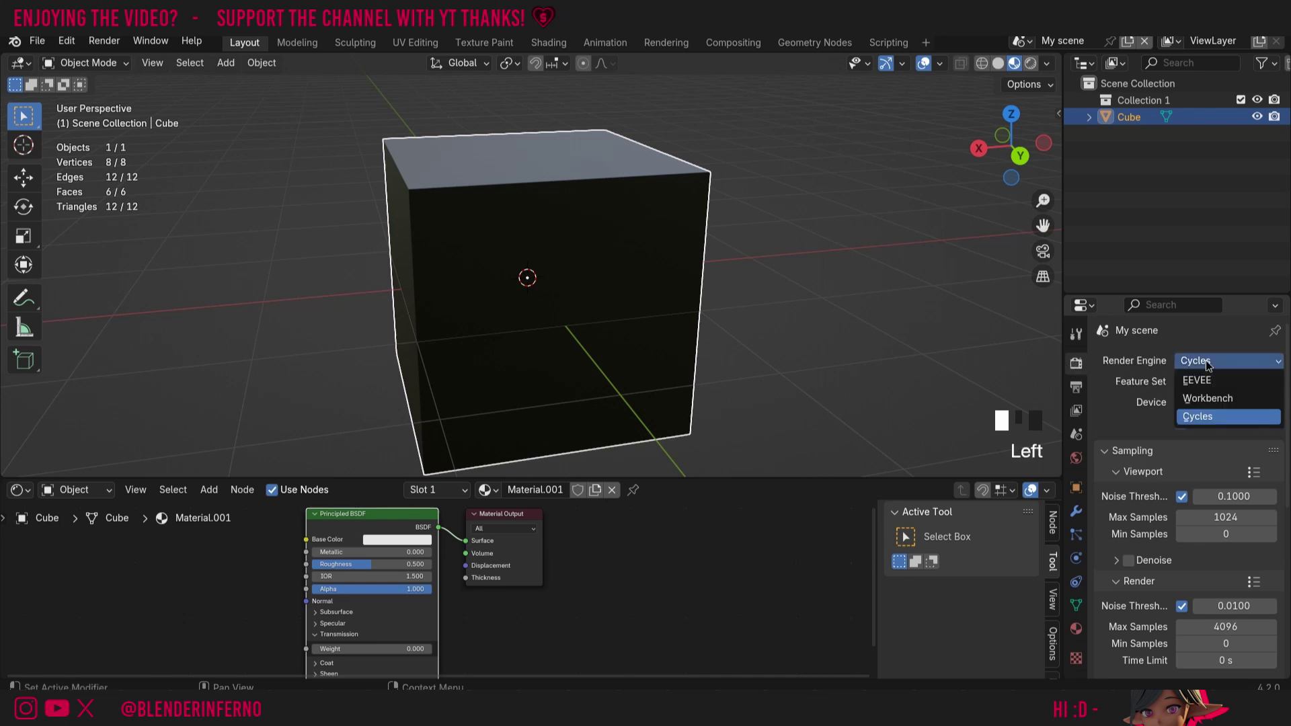
{"action": "left_click", "coordinate": [1216, 380]}
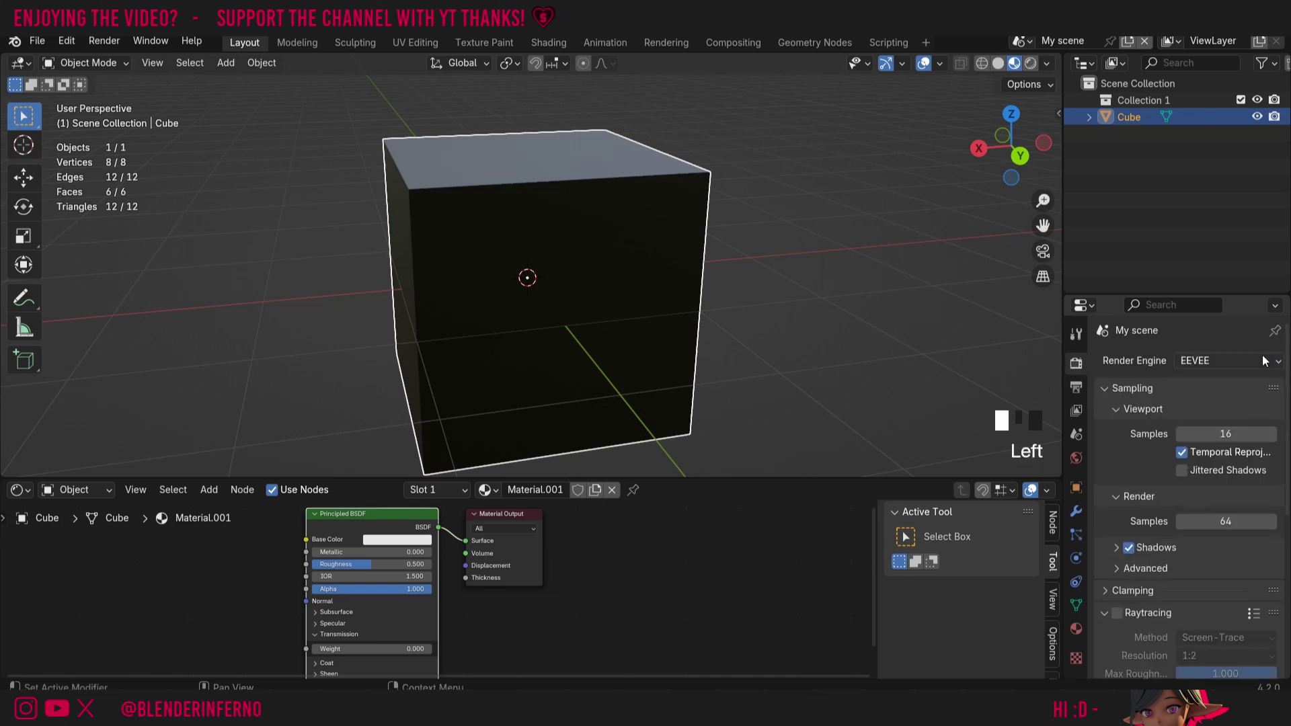
{"action": "scroll", "coordinate": [1156, 404], "scroll_direction": "down", "scroll_amount": 3}
{"action": "scroll", "coordinate": [1156, 405], "scroll_direction": "down", "scroll_amount": 2}
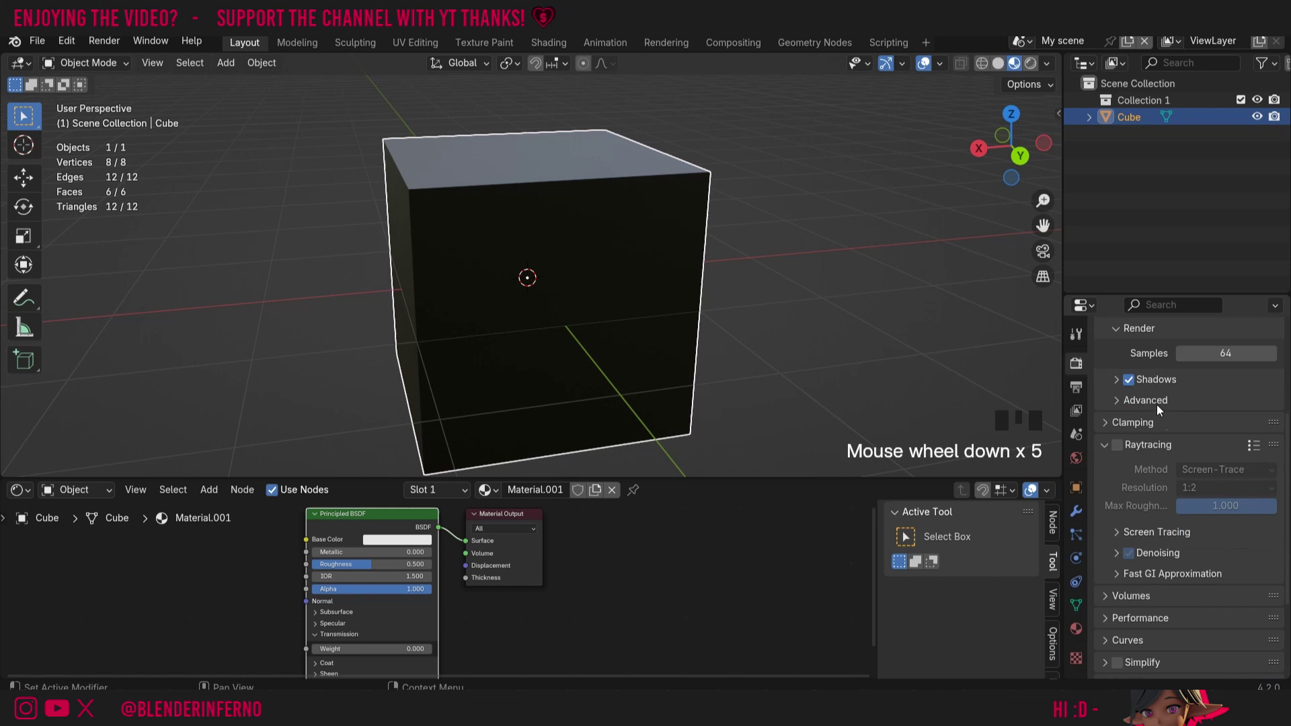
{"action": "scroll", "coordinate": [1129, 400], "scroll_direction": "down", "scroll_amount": 1}
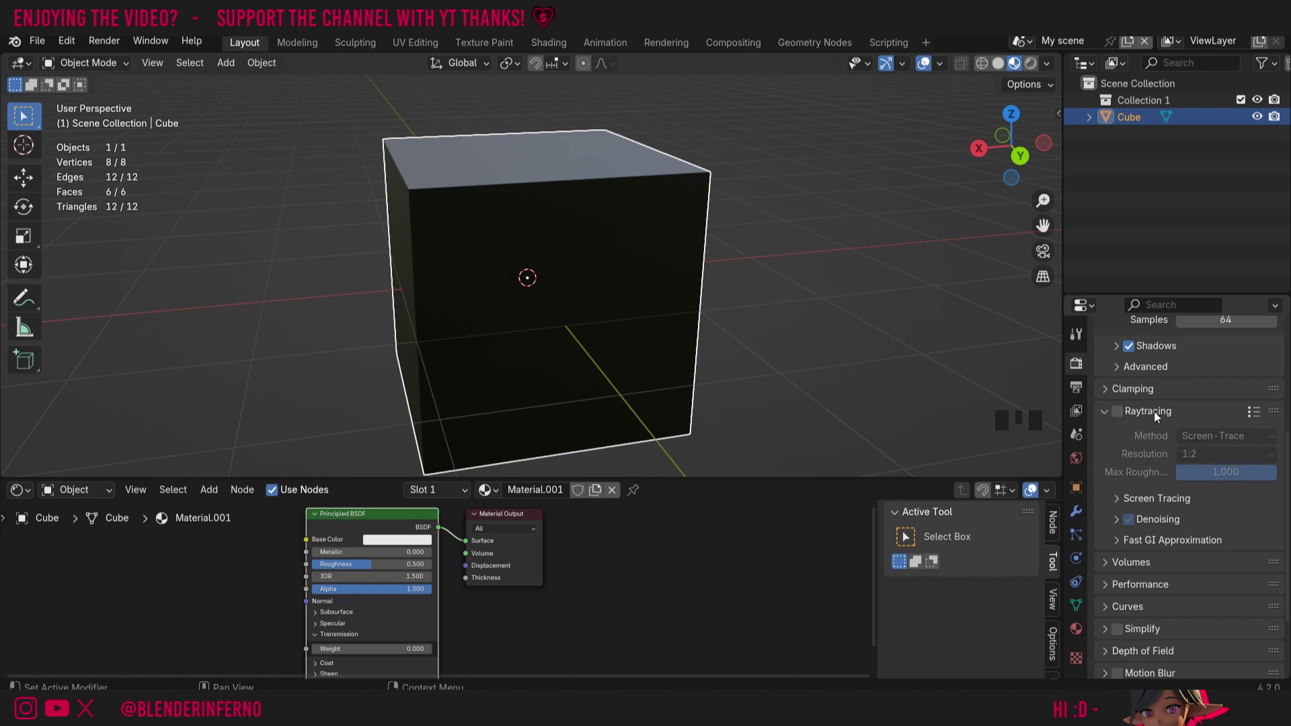
{"action": "left_click", "coordinate": [1116, 412]}
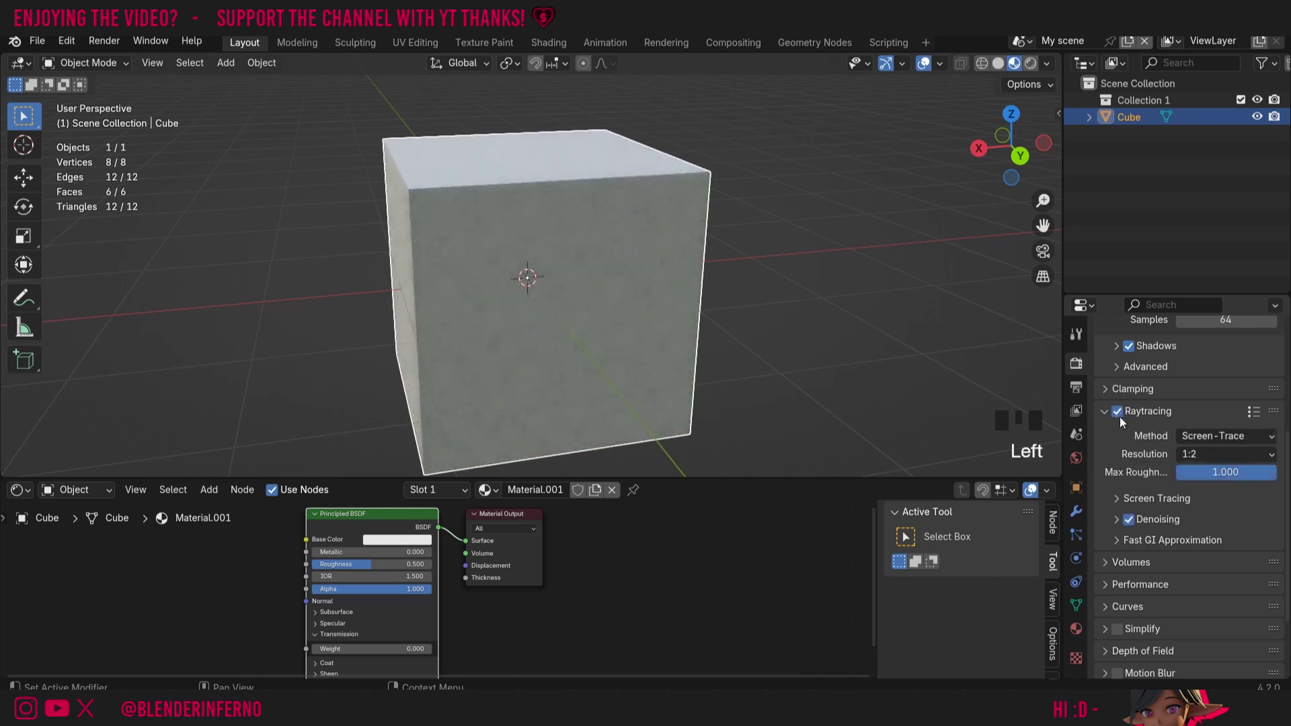
{"action": "left_click", "coordinate": [1225, 474]}
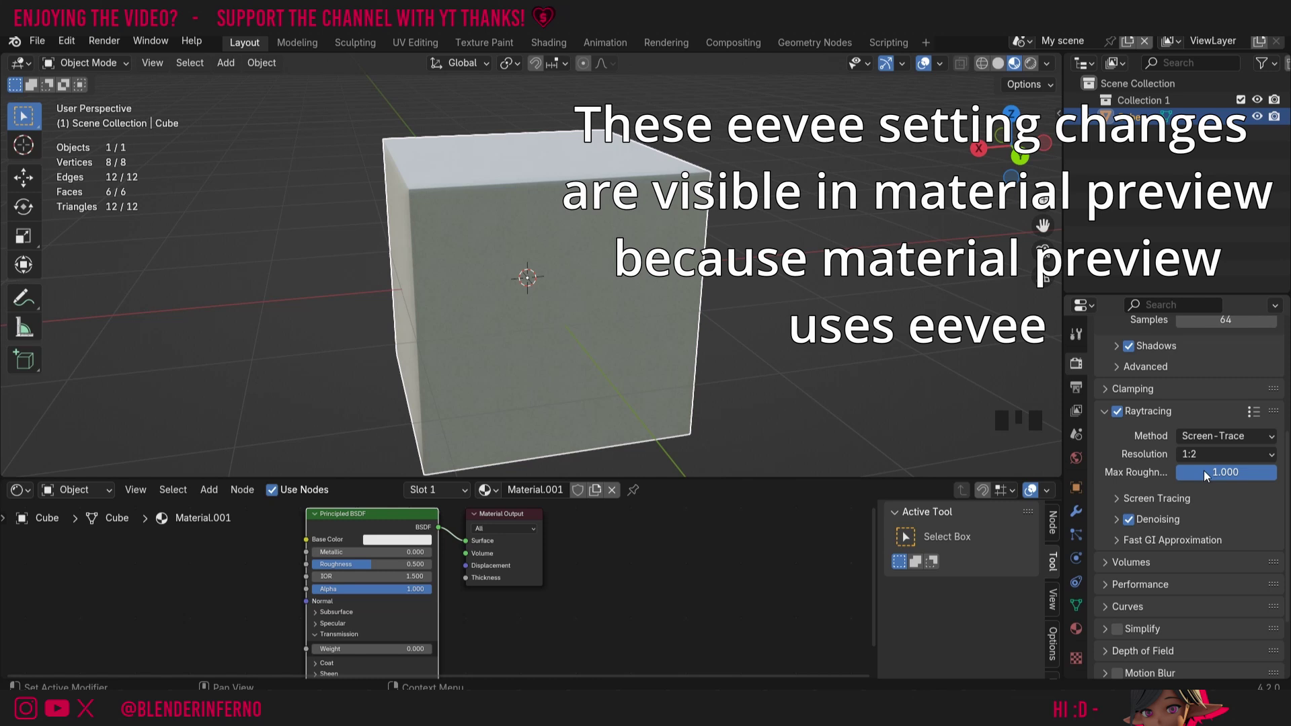
{"action": "left_click", "coordinate": [1104, 411]}
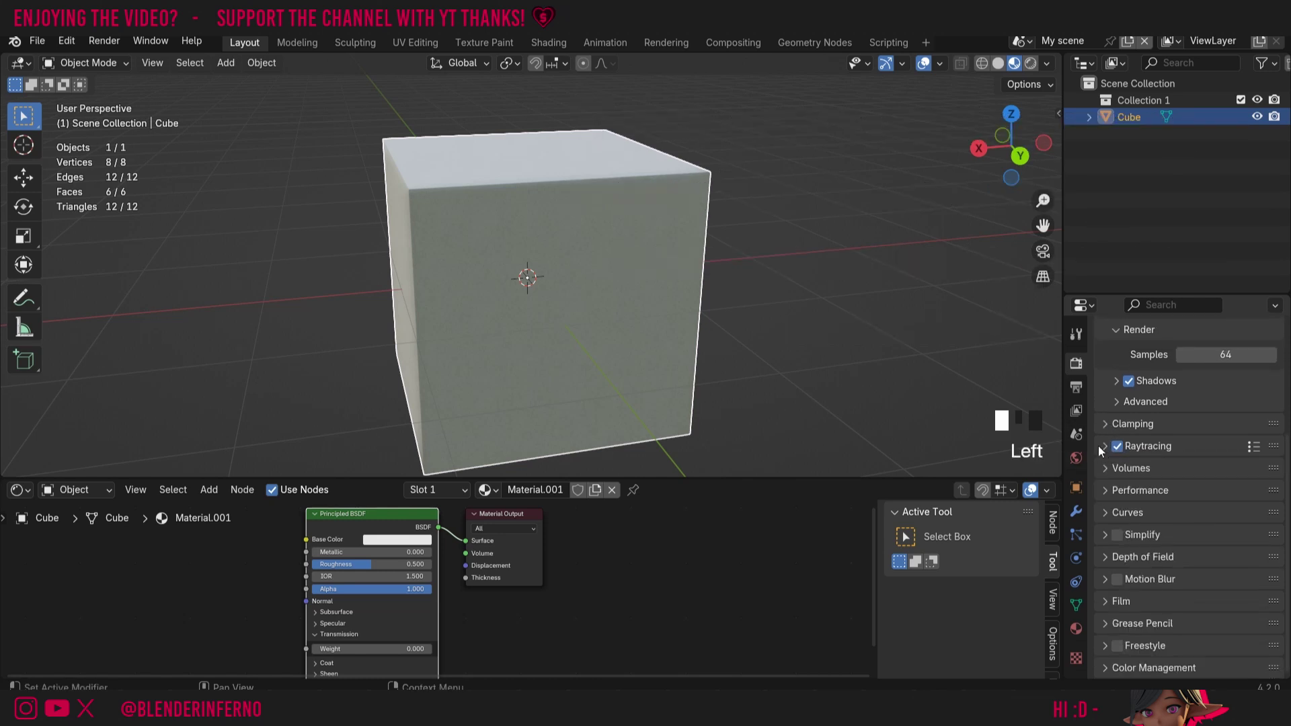
{"action": "left_click", "coordinate": [1104, 447]}
{"action": "left_click", "coordinate": [1104, 447]}
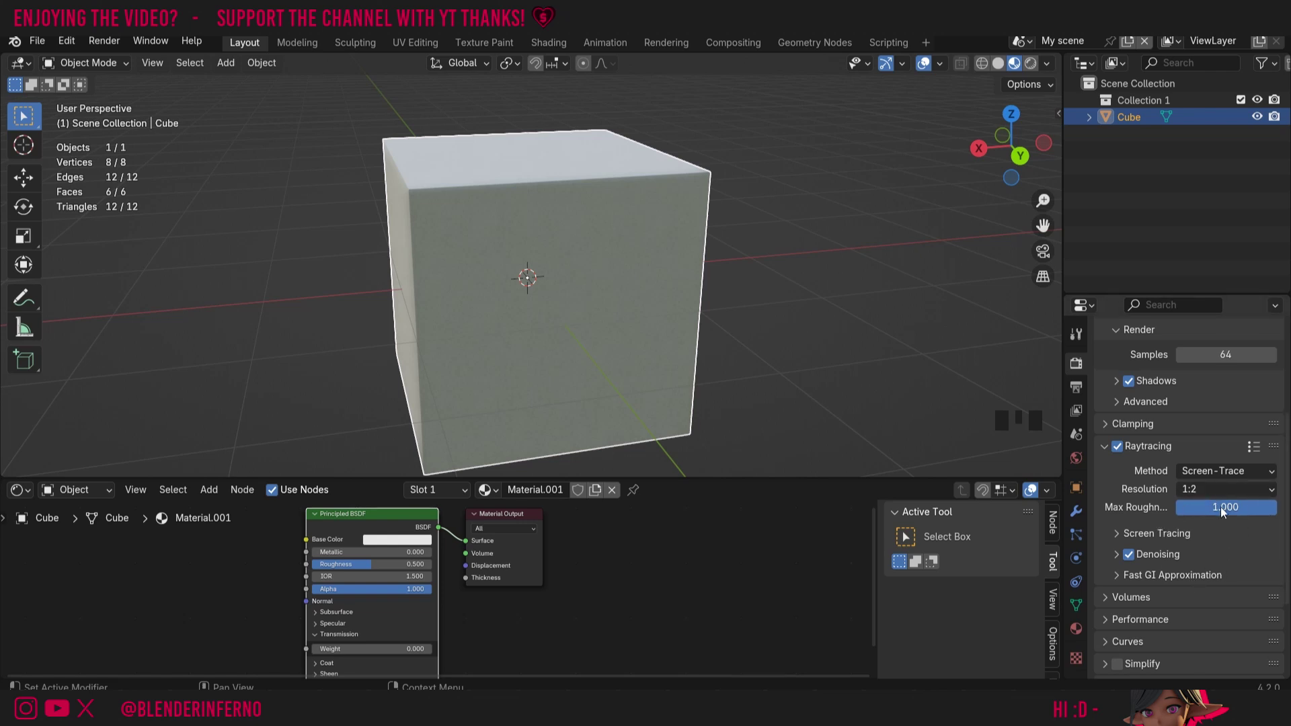
{"action": "scroll", "coordinate": [633, 524], "scroll_direction": "up", "scroll_amount": 1}
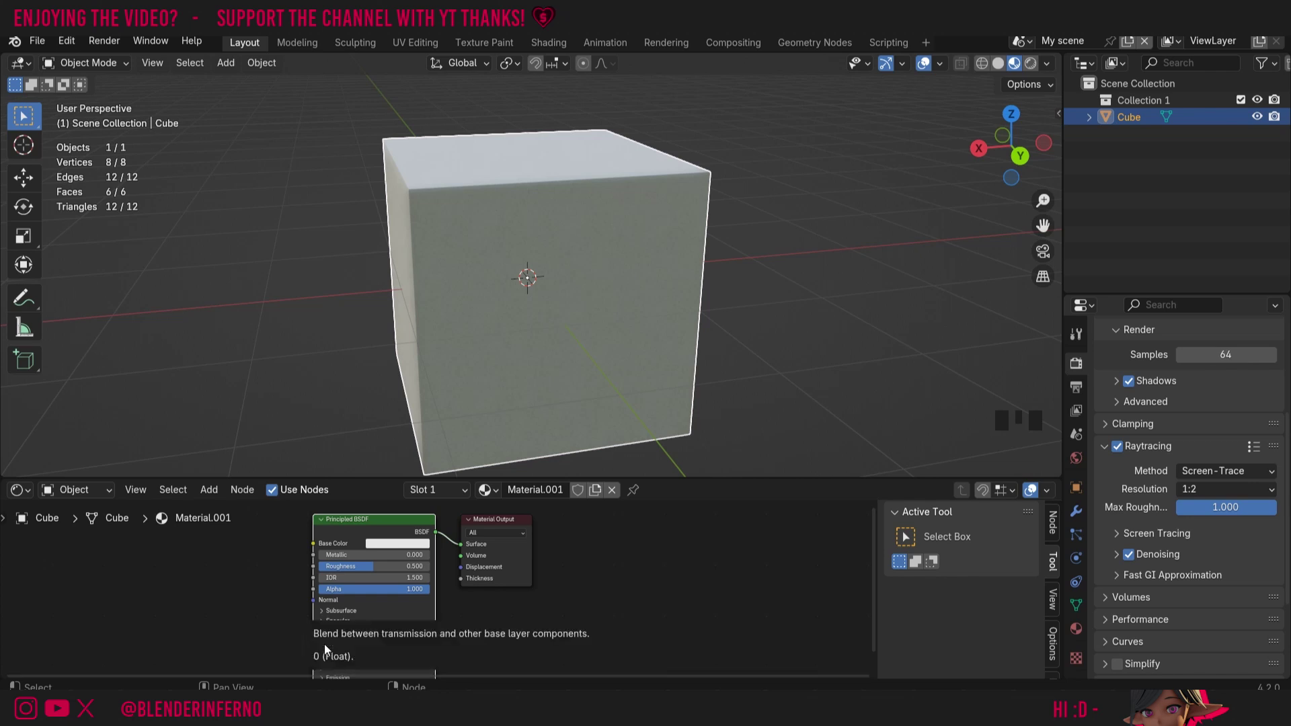
- Set the Principled BSDF Transmission Weight to 1.000 and Roughness to 0.010
{"action": "left_click", "coordinate": [351, 643]}
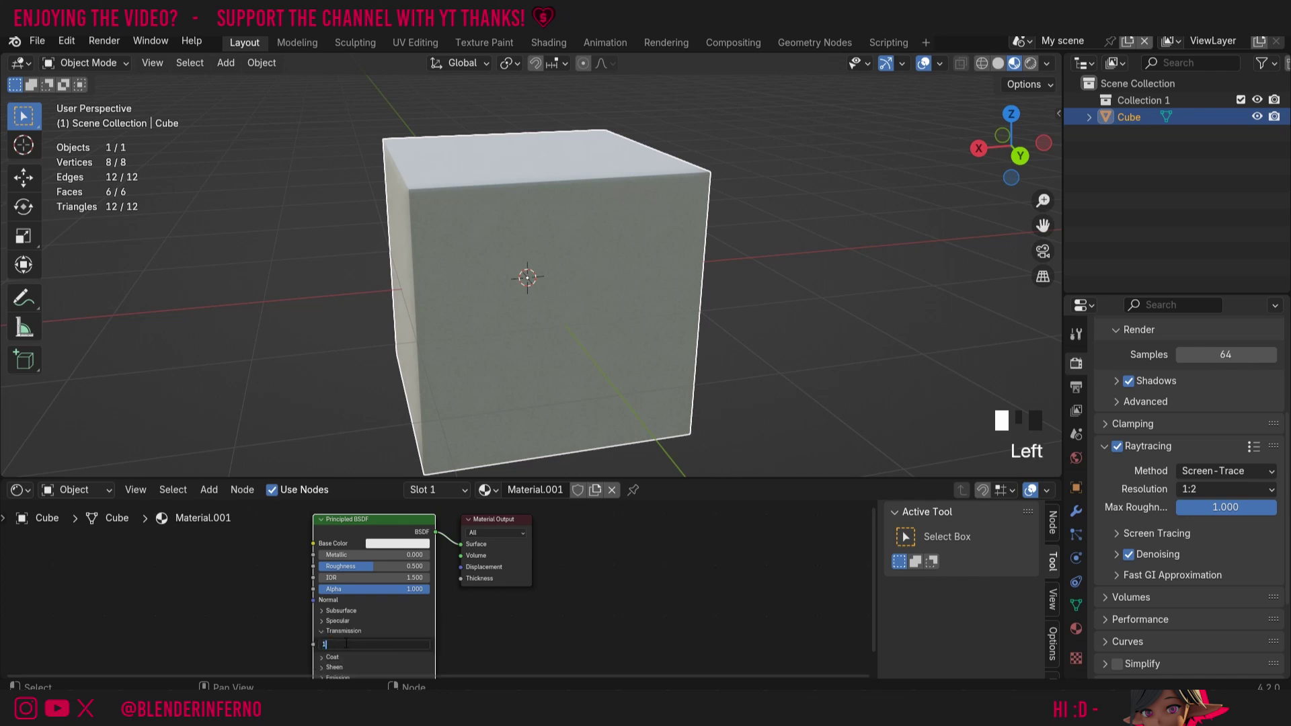
{"action": "left_click_drag", "start_coordinate": [351, 644], "coordinate": [634, 224]}
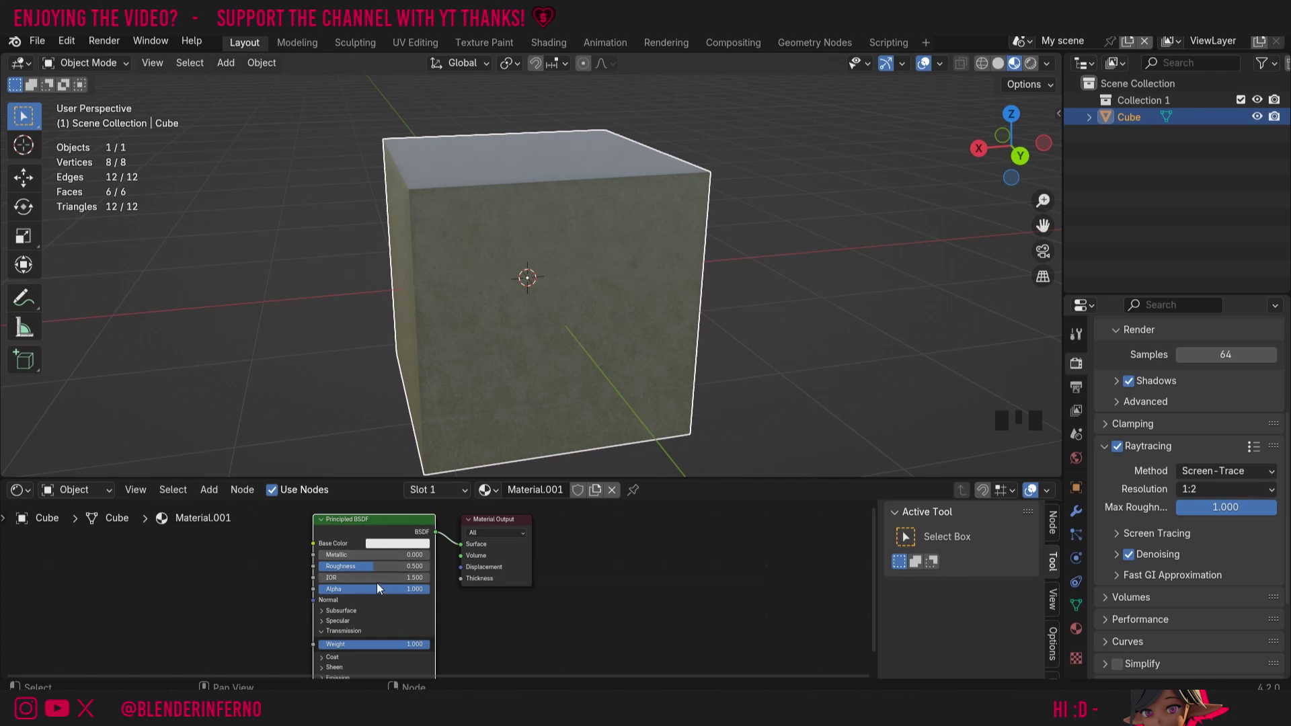
{"action": "left_click", "coordinate": [381, 565]}
{"action": "type", "text": "0"}
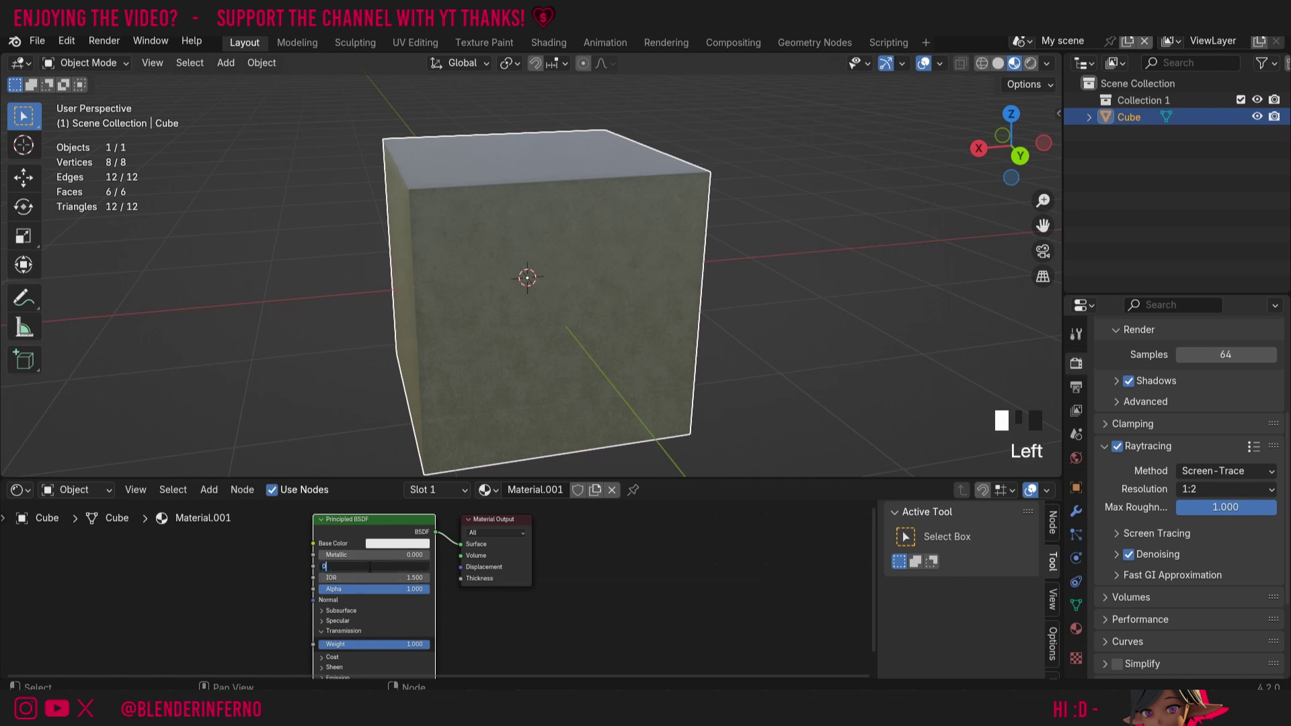
{"action": "type", "text": ".01"}
{"action": "key", "text": "Return"}
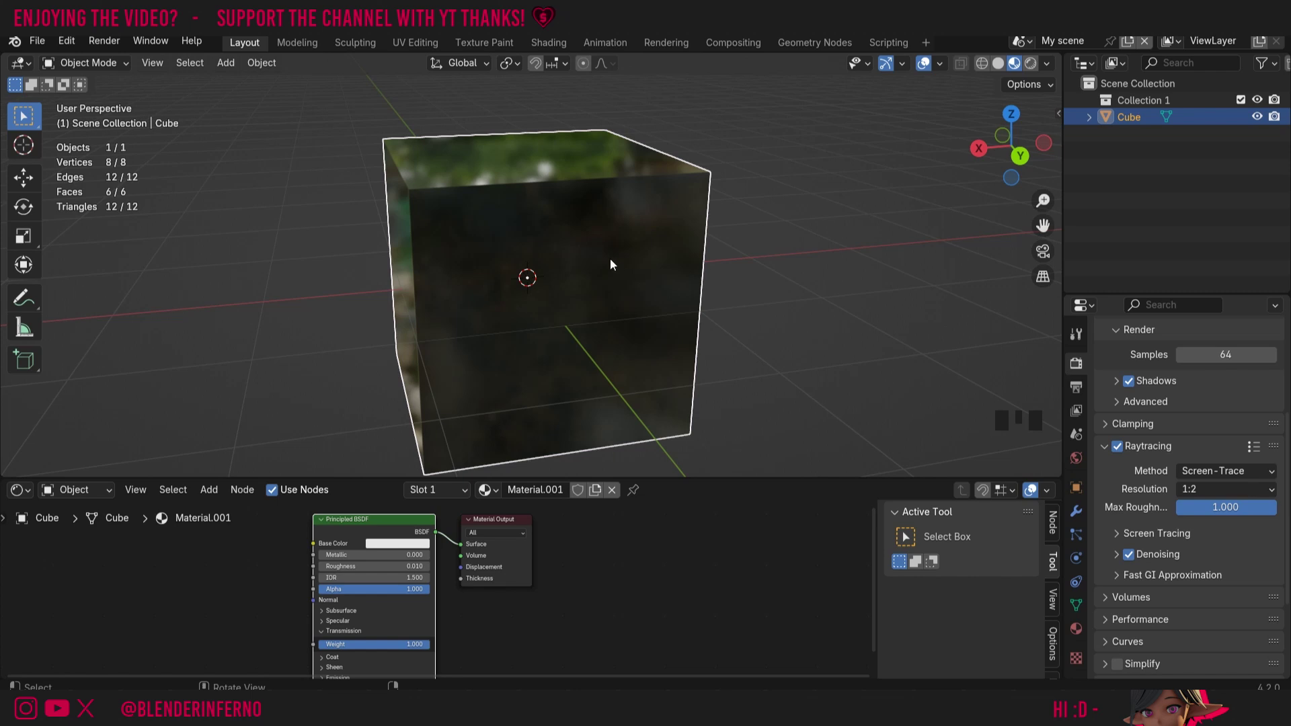
- Add Cube.001, move it along Y behind the glass cube, and reselect the original
{"action": "key", "text": "shift+a"}
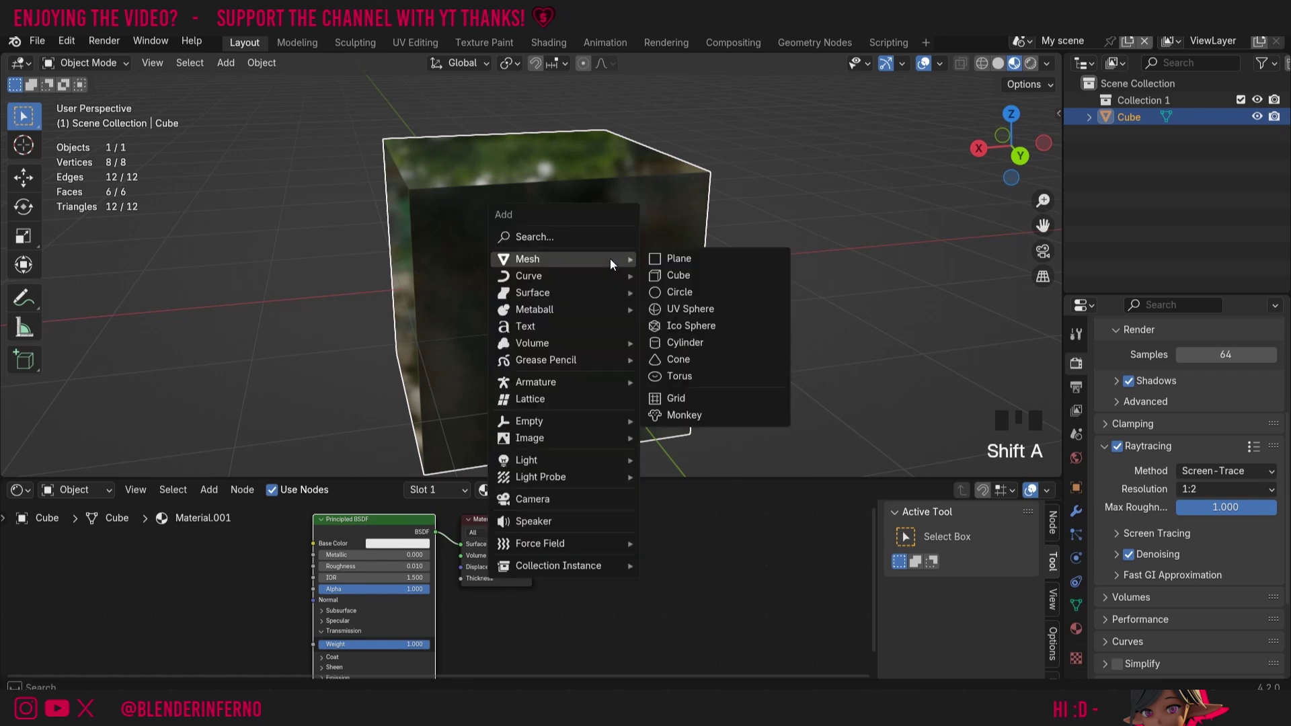
{"action": "left_click", "coordinate": [688, 275]}
{"action": "key", "text": "g"}
{"action": "key", "text": "y"}
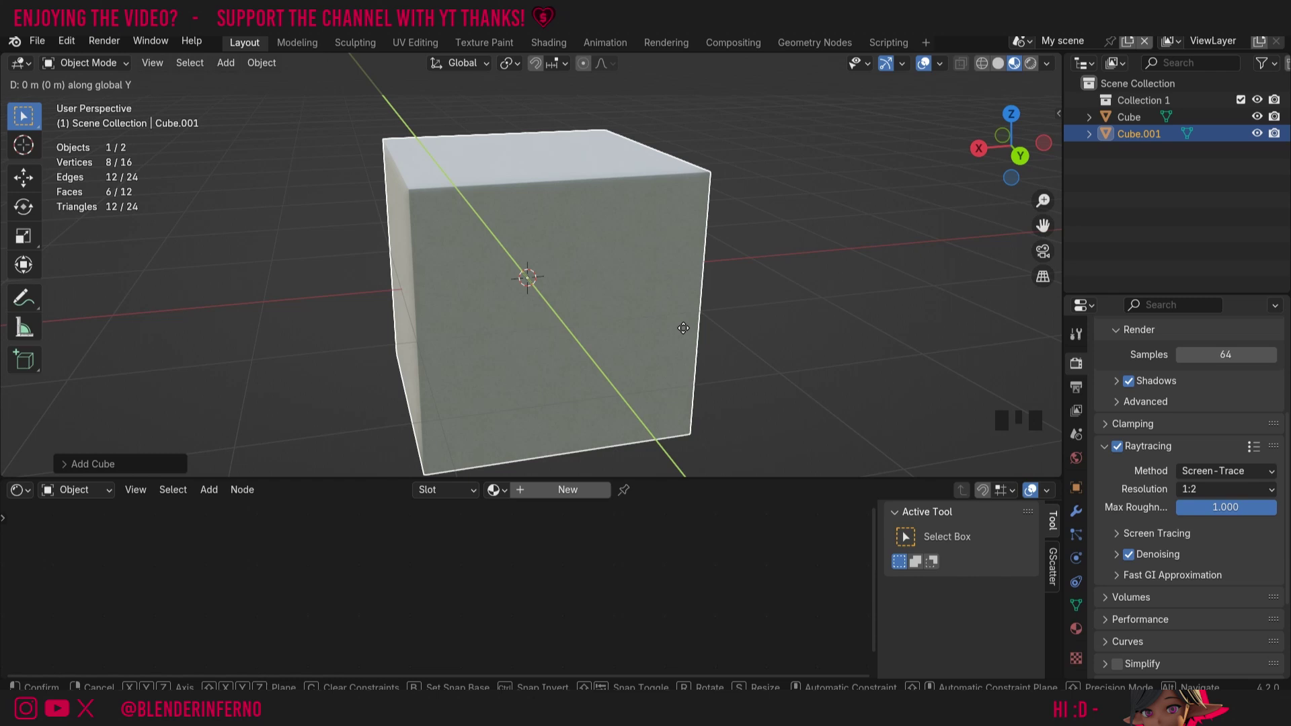
{"action": "left_click", "coordinate": [548, 186]}
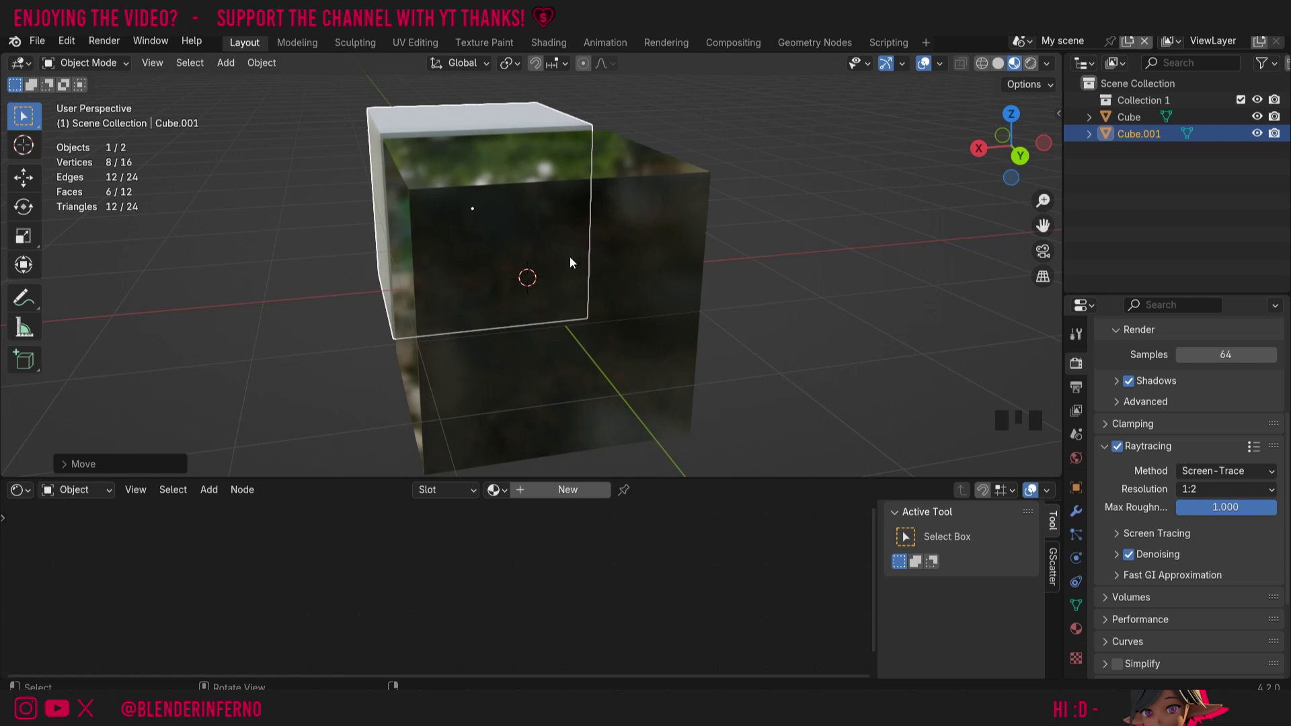
{"action": "left_click", "coordinate": [622, 259]}
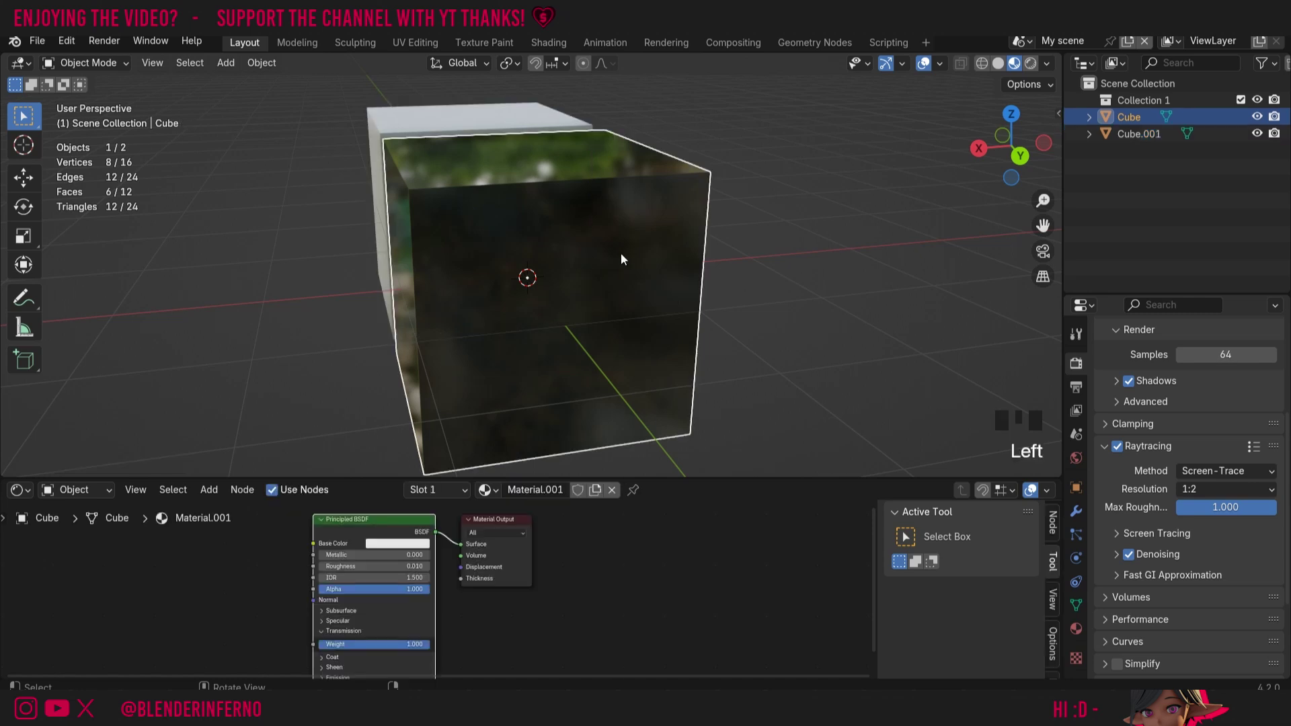
- Tick Raytraced Transmission under Settings > Surface in Material.001's properties
{"action": "left_click", "coordinate": [1076, 629]}
{"action": "scroll", "coordinate": [1124, 449], "scroll_direction": "down", "scroll_amount": 1}
{"action": "scroll", "coordinate": [1125, 467], "scroll_direction": "down", "scroll_amount": 2}
{"action": "scroll", "coordinate": [1116, 477], "scroll_direction": "down", "scroll_amount": 5}
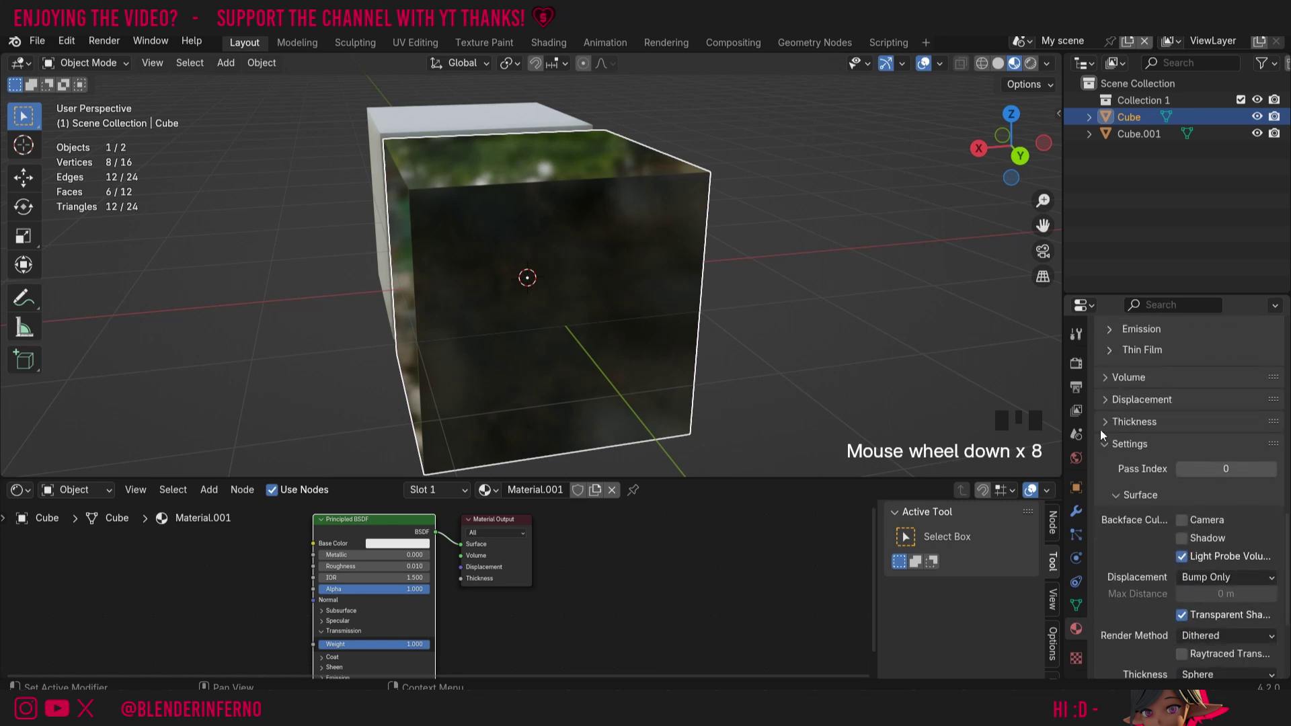
{"action": "left_click", "coordinate": [1119, 495]}
{"action": "left_click", "coordinate": [1118, 550]}
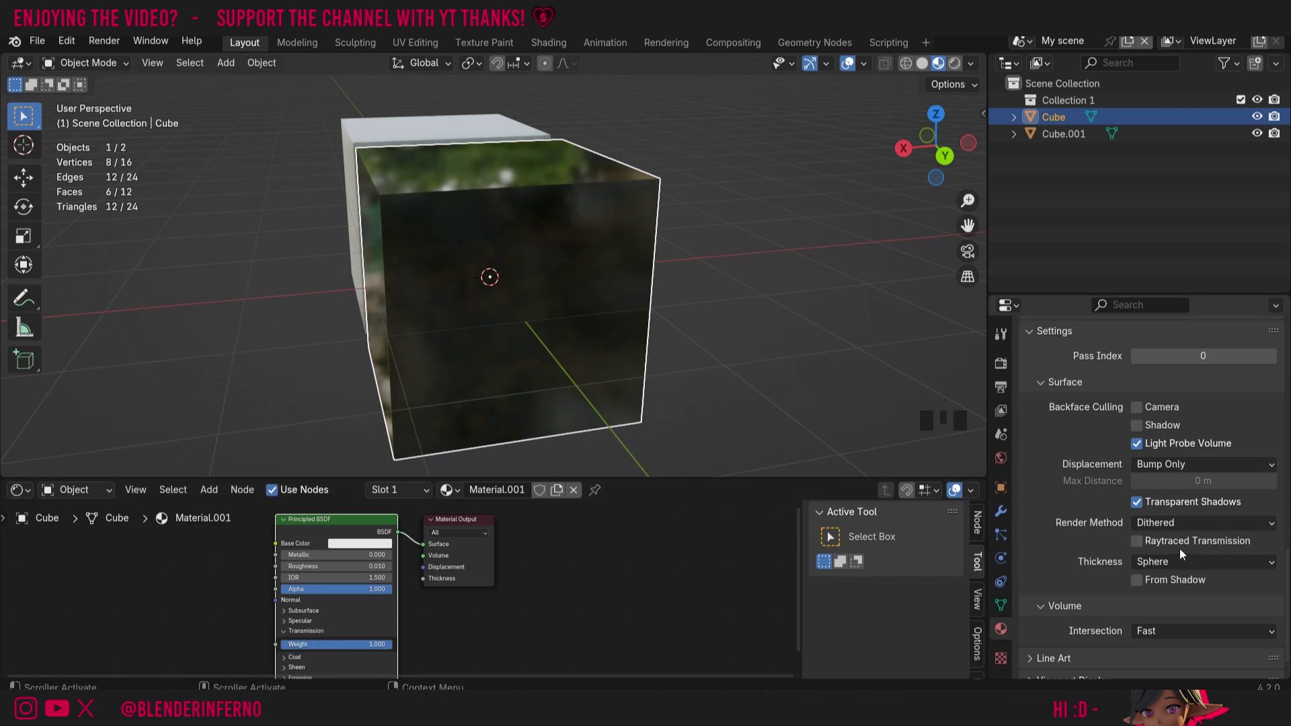
{"action": "left_click", "coordinate": [1135, 539]}
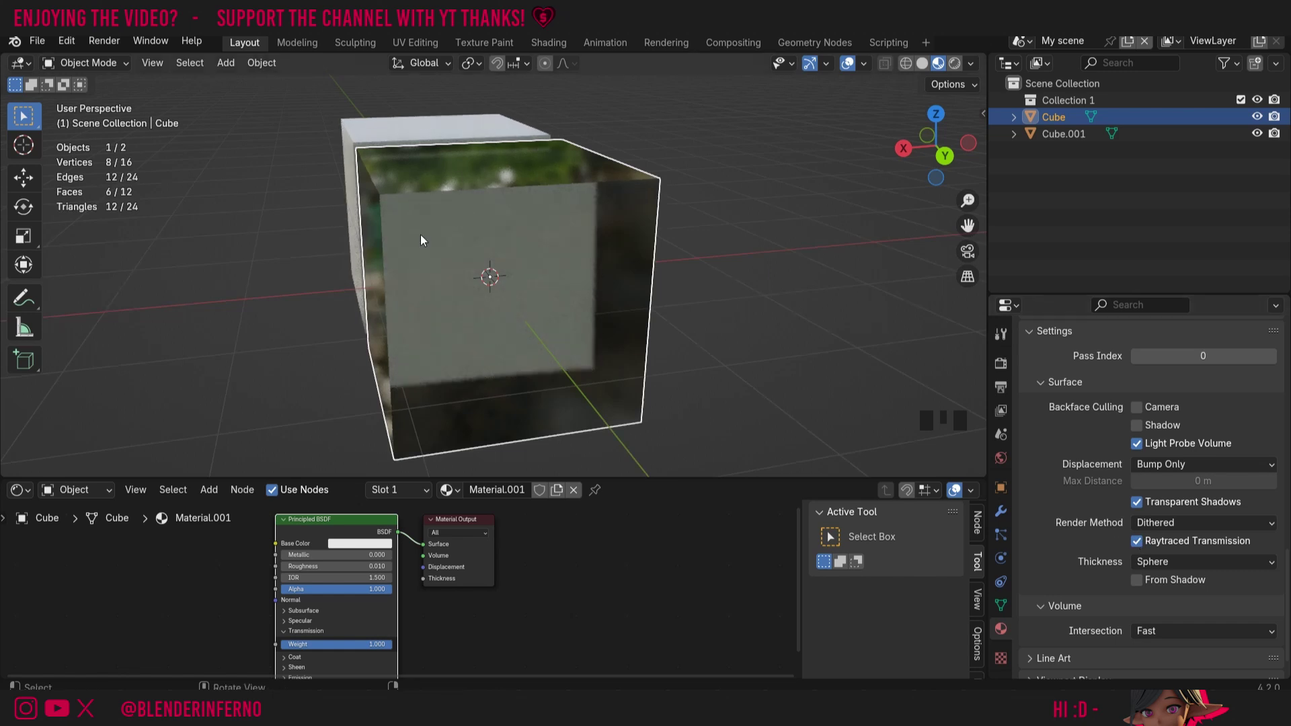